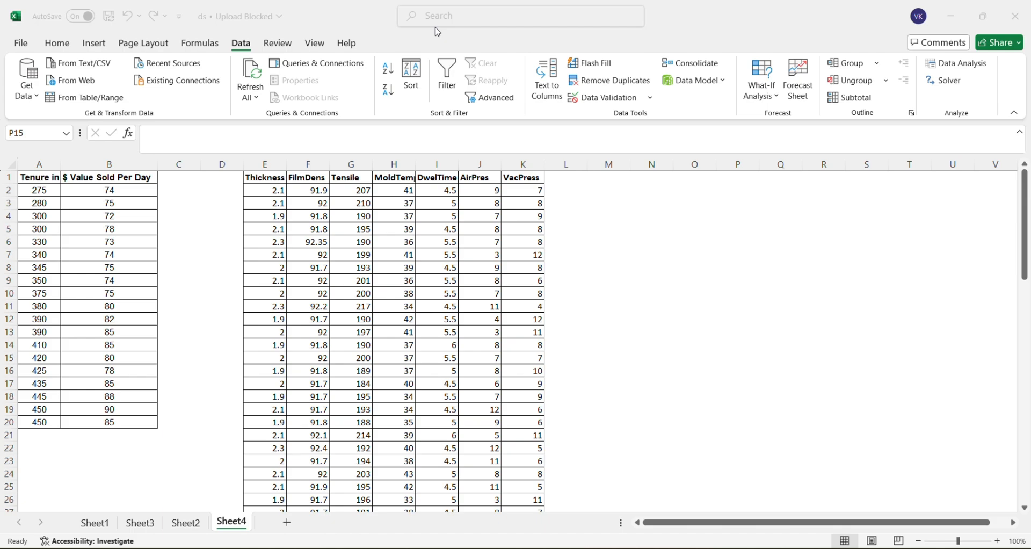
- Calculate the sample covariance of tenure and daily sales value in B21 with =COVARIANCE.S(A2:A20,B2:B20), and fill that cell yellow
left_click(106, 437)
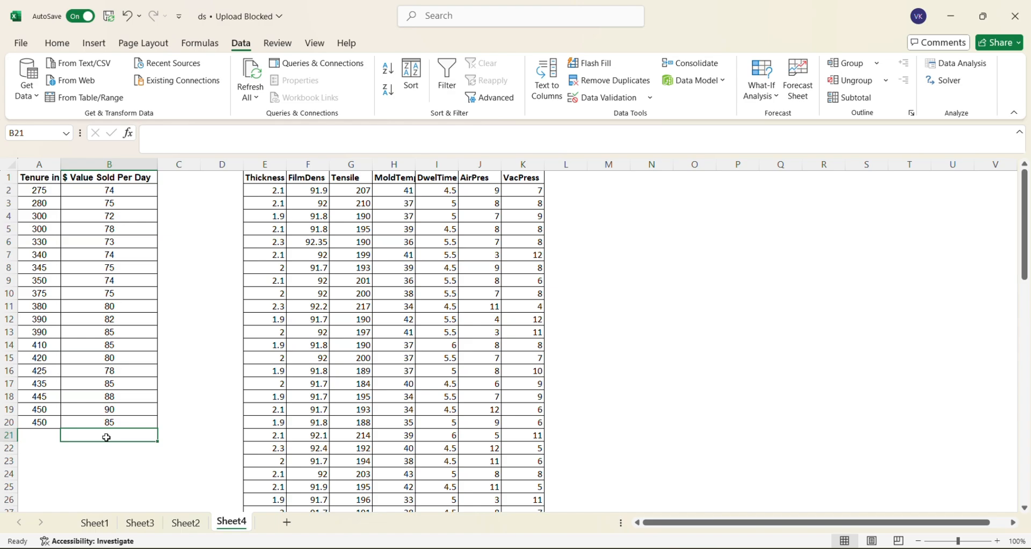
type("=co")
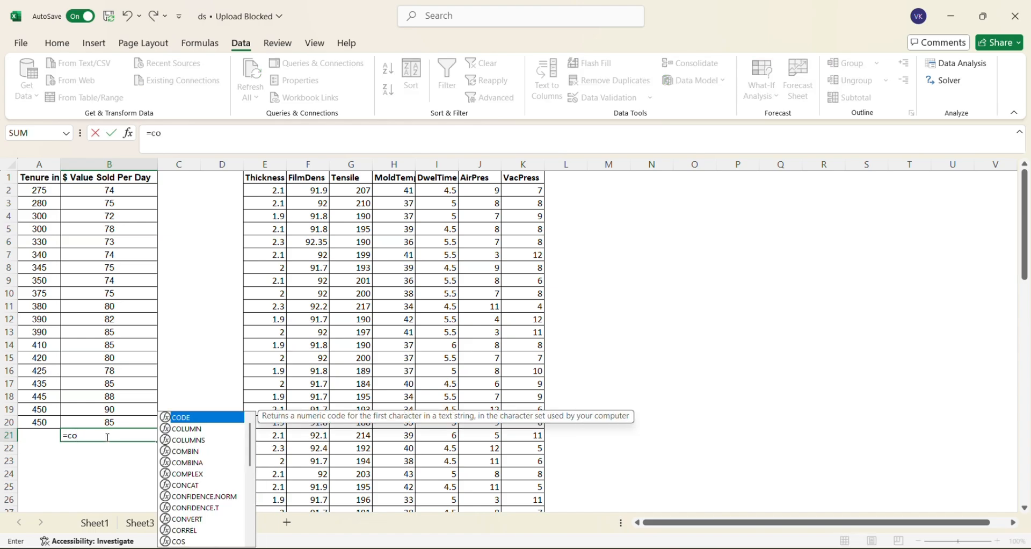
type("v")
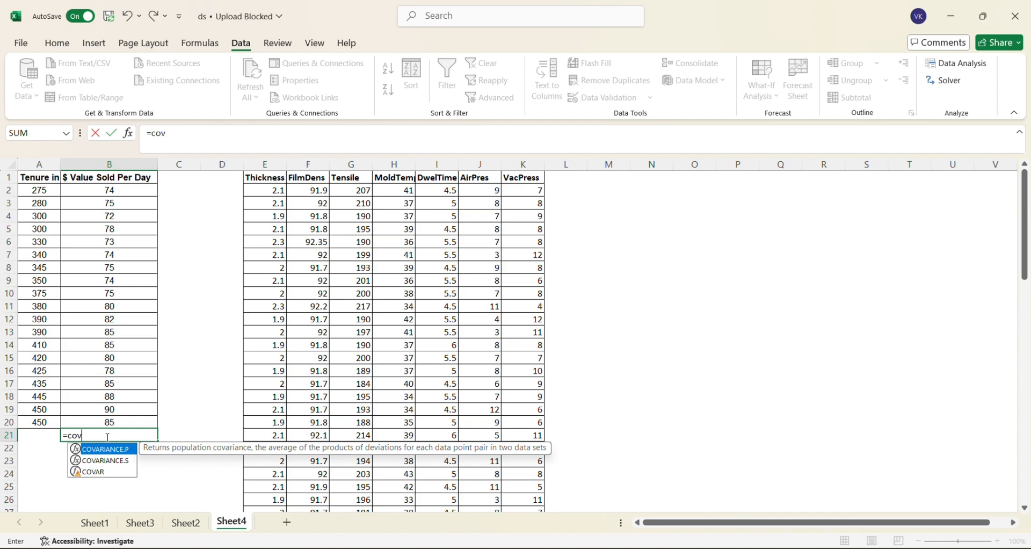
double_click(104, 467)
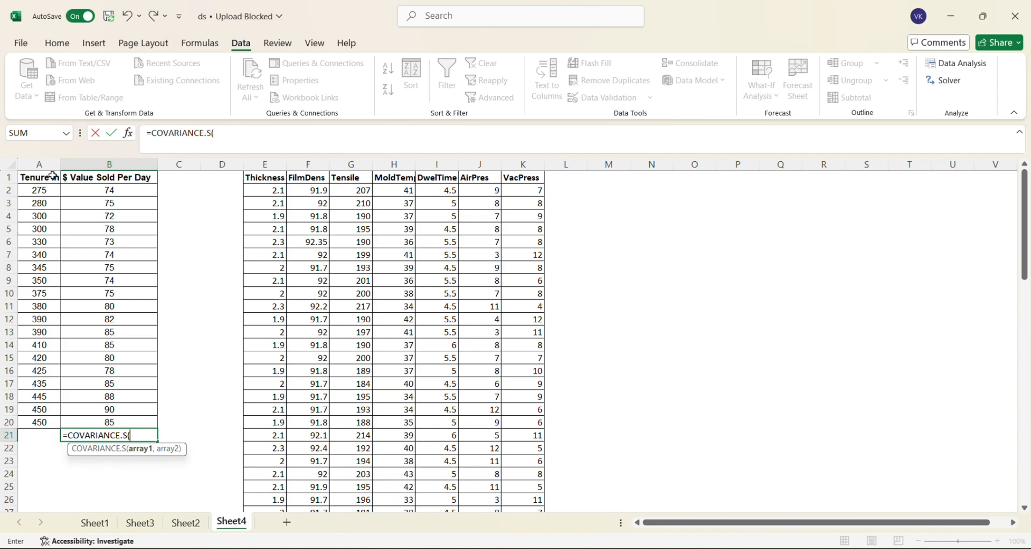
left_click(36, 190)
key("ctrl+shift+Down")
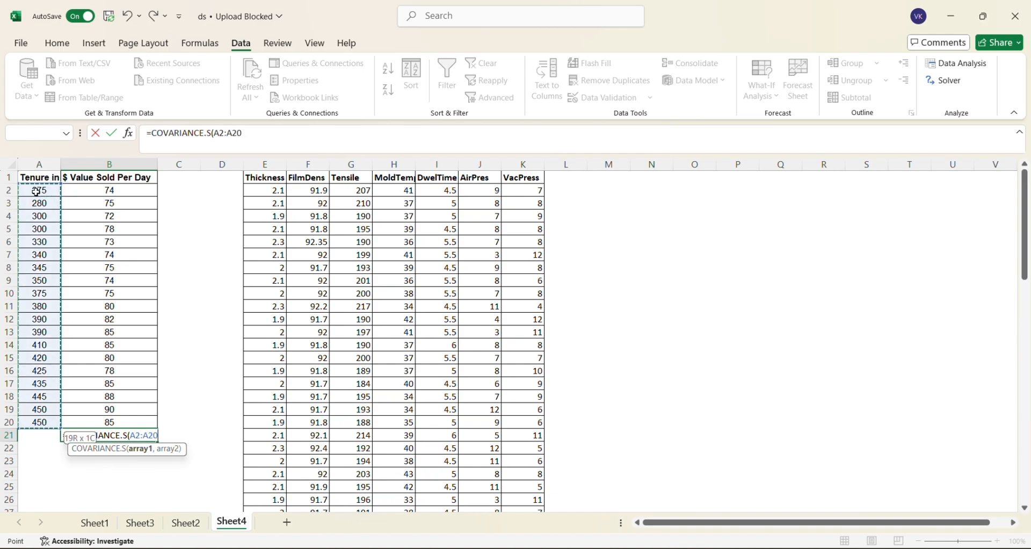
type(",")
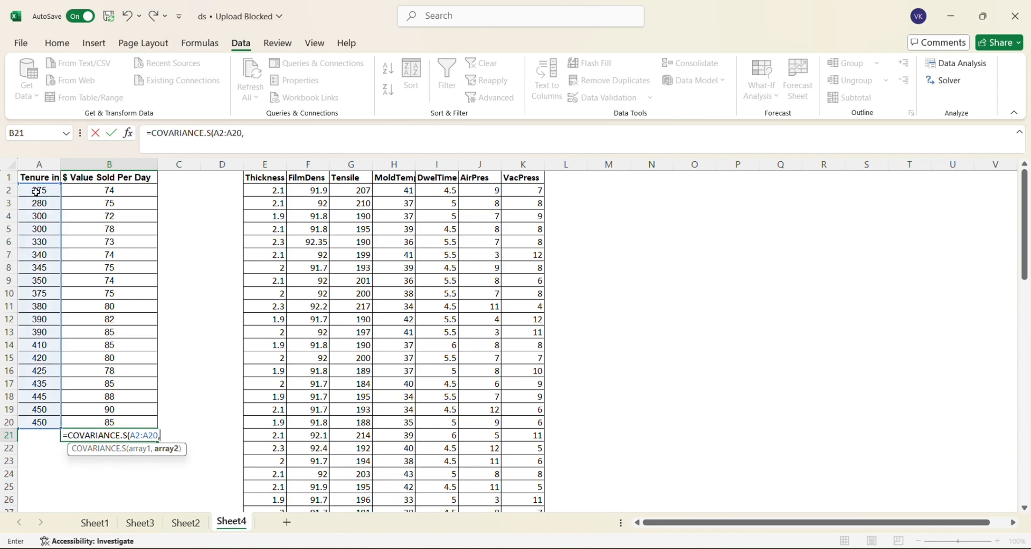
left_click(87, 190)
key("ctrl+shift+Down")
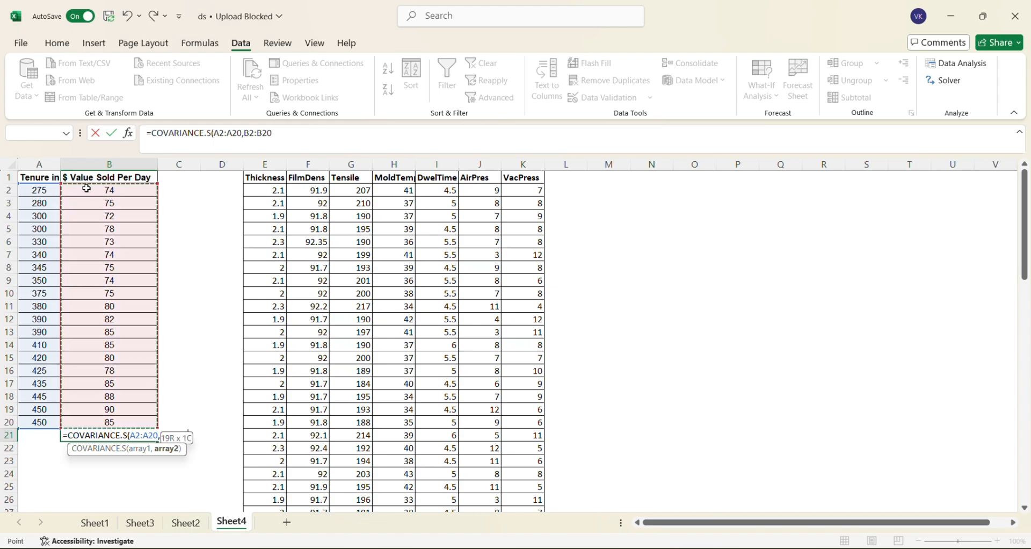
type(")")
key("ctrl+Return")
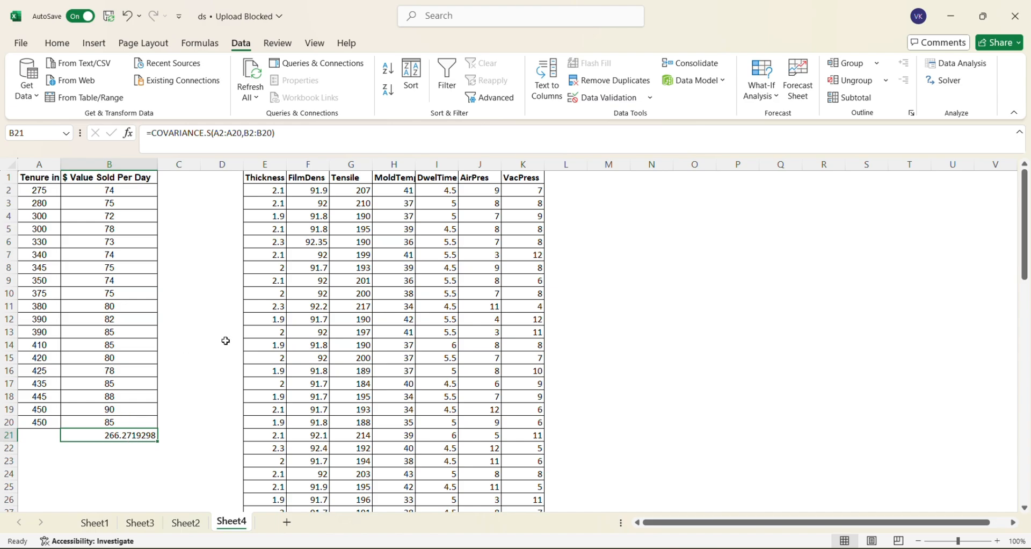
left_click(56, 44)
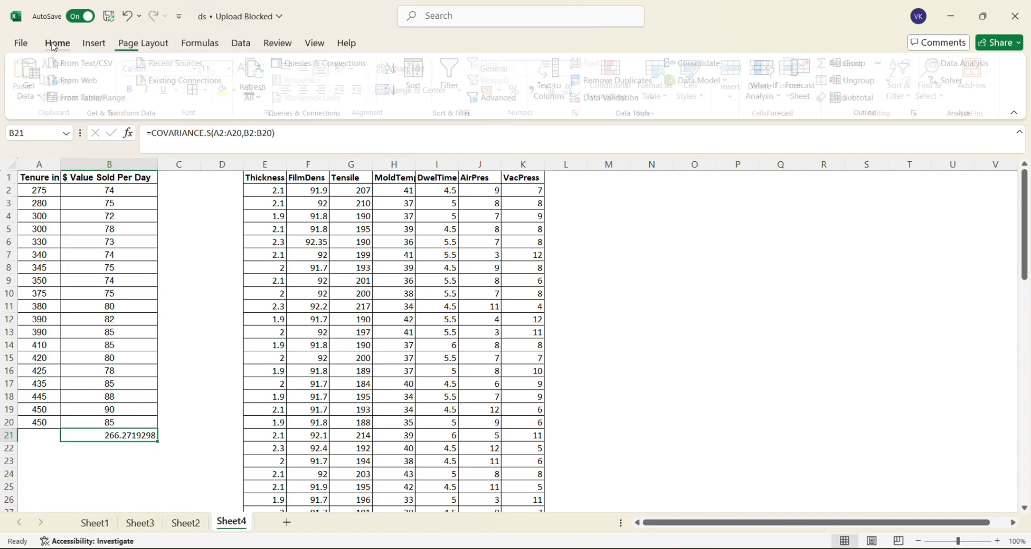
left_click(228, 90)
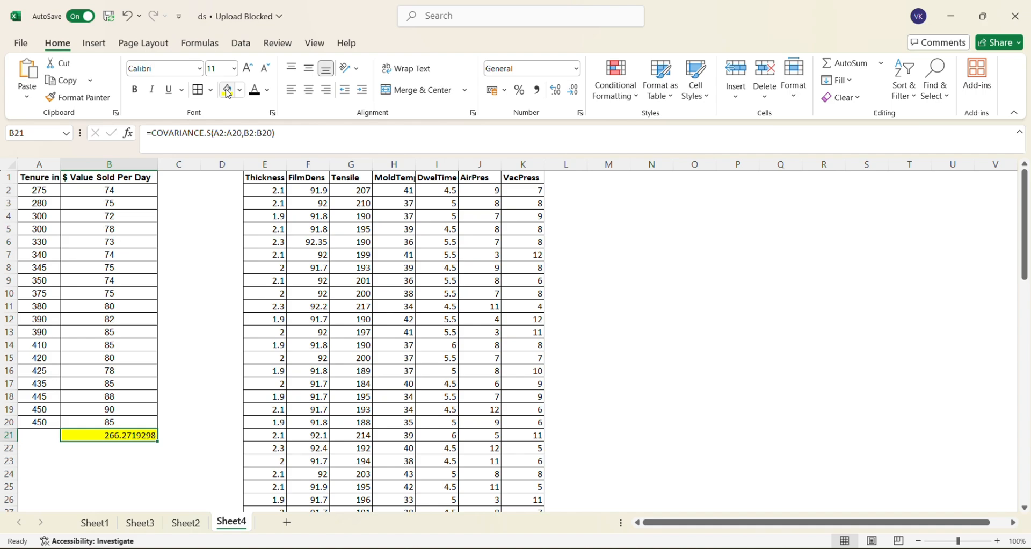
- Select the Thickness header in E1 and open the Covariance tool from the data analysis tools
left_click(315, 232)
key("Up")
key("Up")
key("Up")
key("Up")
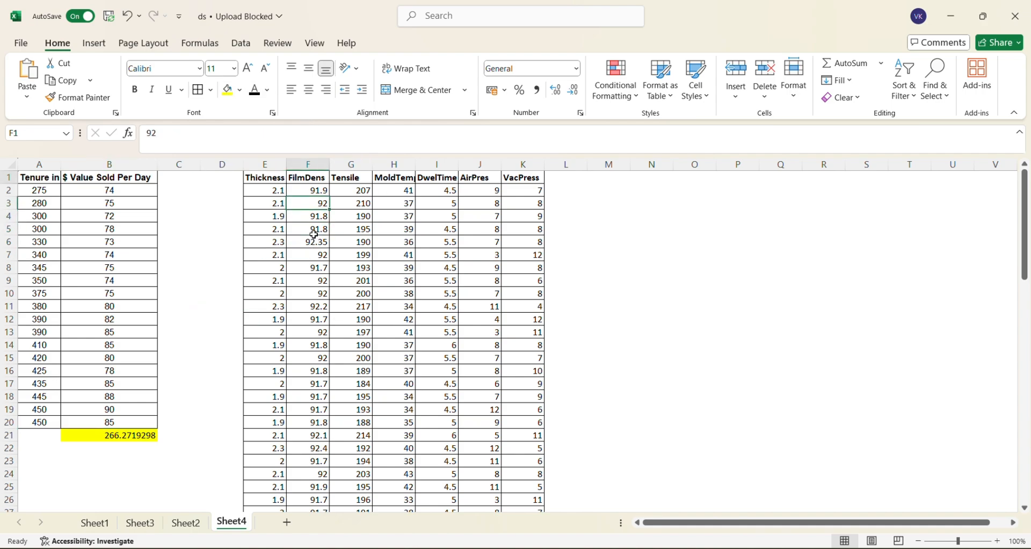
key("Left")
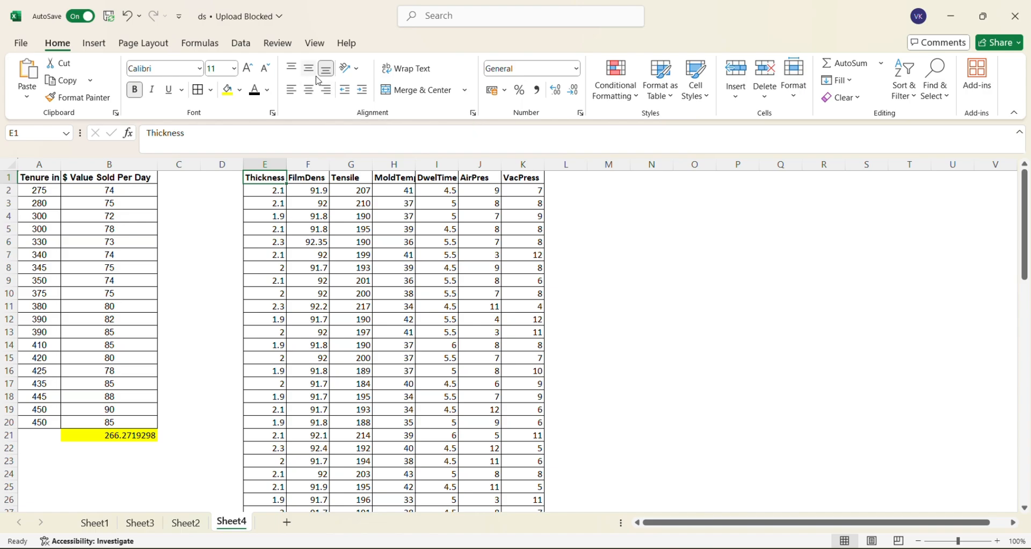
left_click(240, 44)
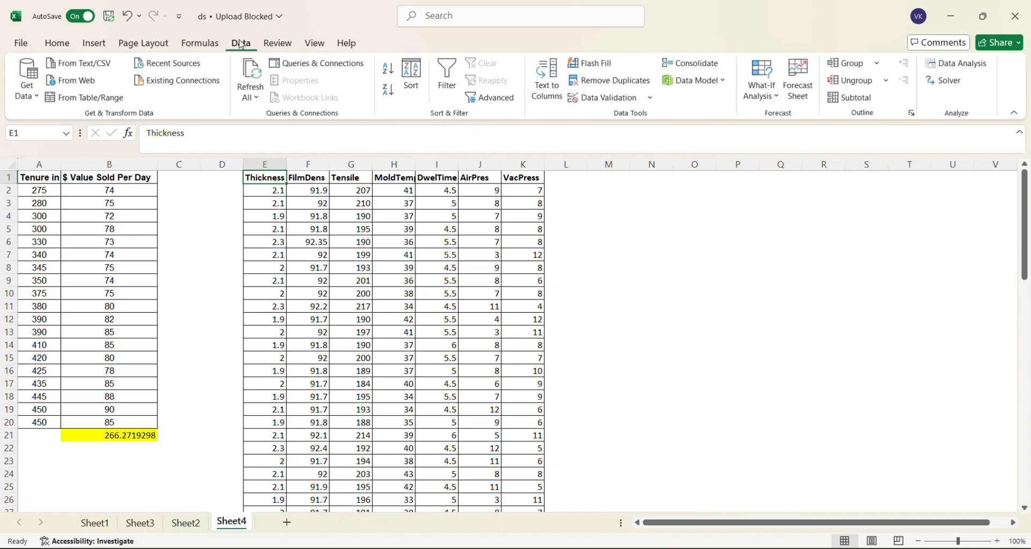
left_click(973, 67)
left_click(763, 220)
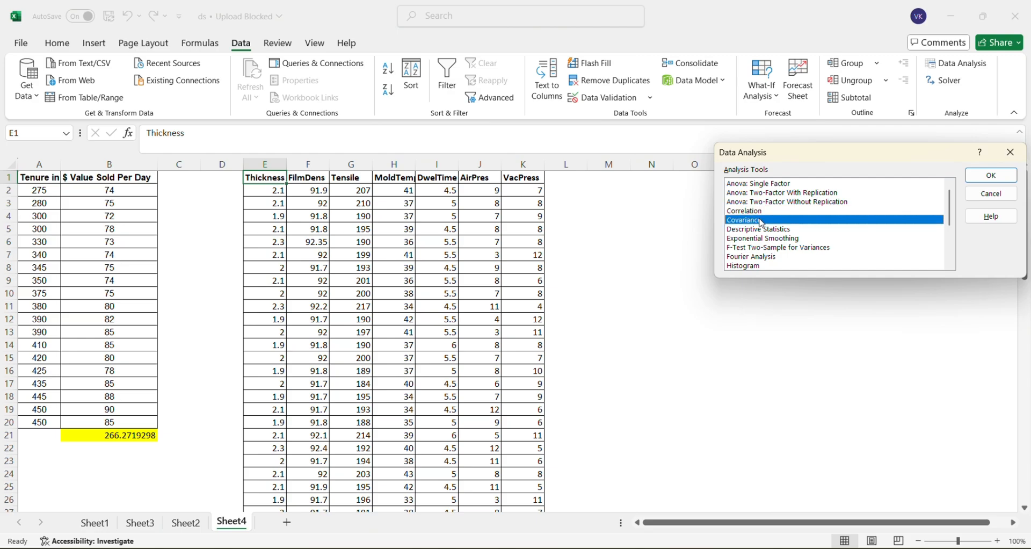
left_click(992, 177)
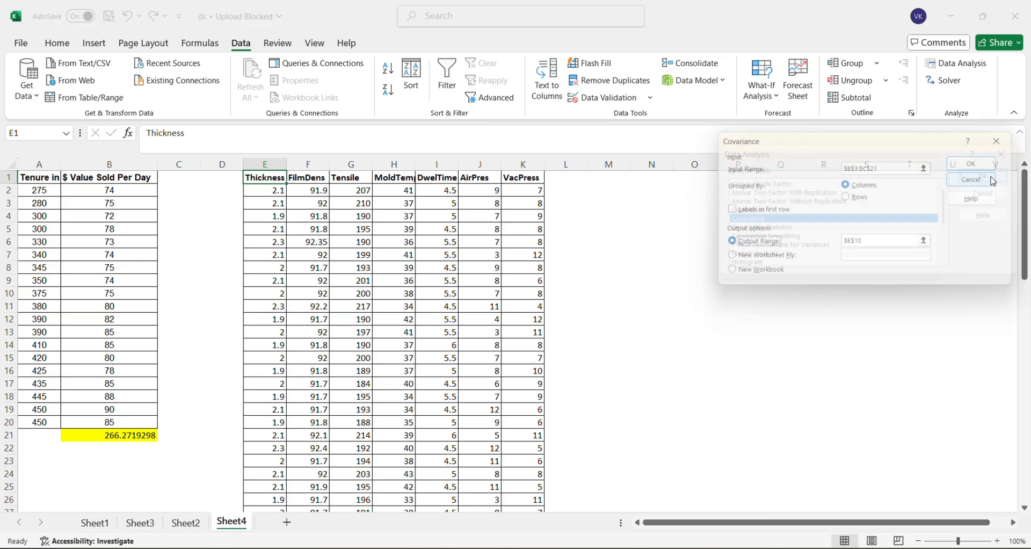
- Set the covariance input range to $E$1:$K$78, replacing the existing range, and mark the first row as labels
left_click(892, 166)
key("BackSpace")
key("BackSpace")
key("BackSpace")
key("BackSpace")
key("BackSpace")
key("BackSpace")
key("BackSpace")
key("BackSpace")
key("BackSpace")
key("BackSpace")
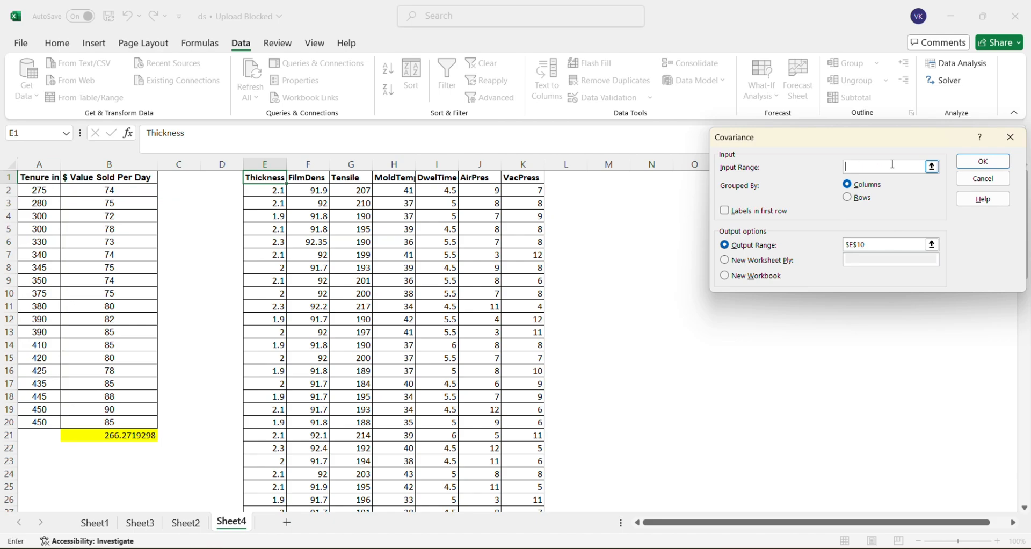
left_click(726, 213)
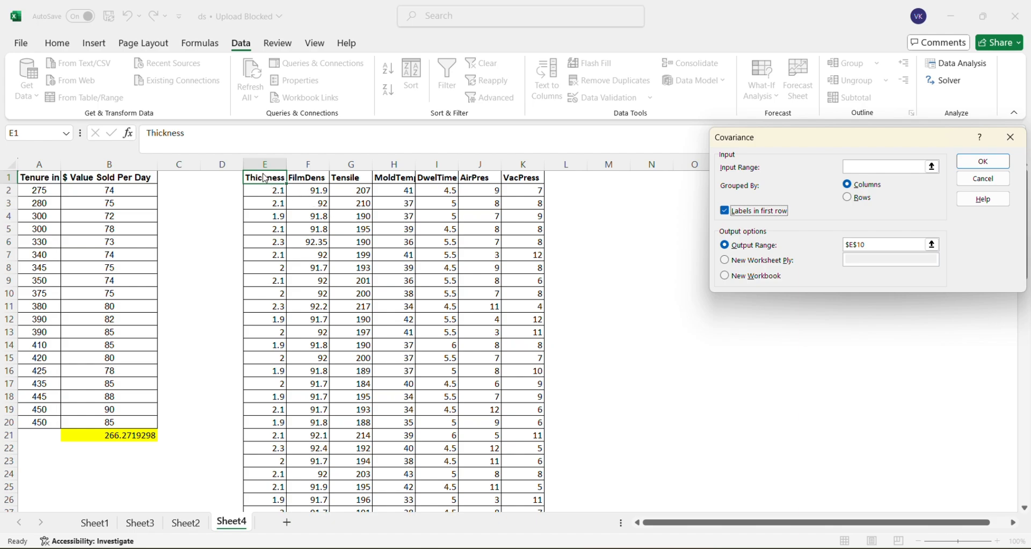
left_click(866, 168)
left_click_drag(269, 180, 506, 472)
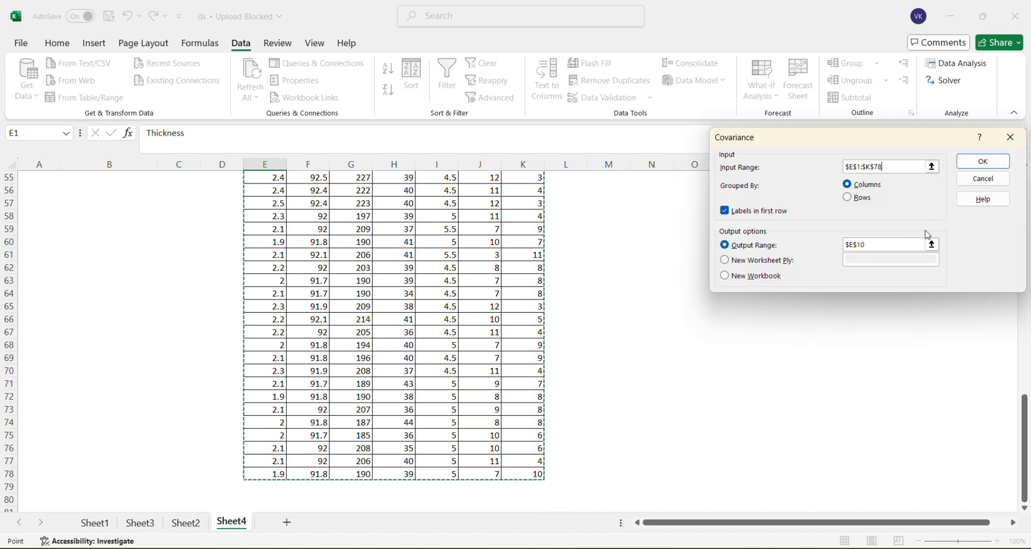
- Set the output range to $M$13, generate the covariance matrix, and deselect the resulting table
left_click(897, 246)
key("BackSpace")
key("BackSpace")
key("BackSpace")
key("BackSpace")
key("BackSpace")
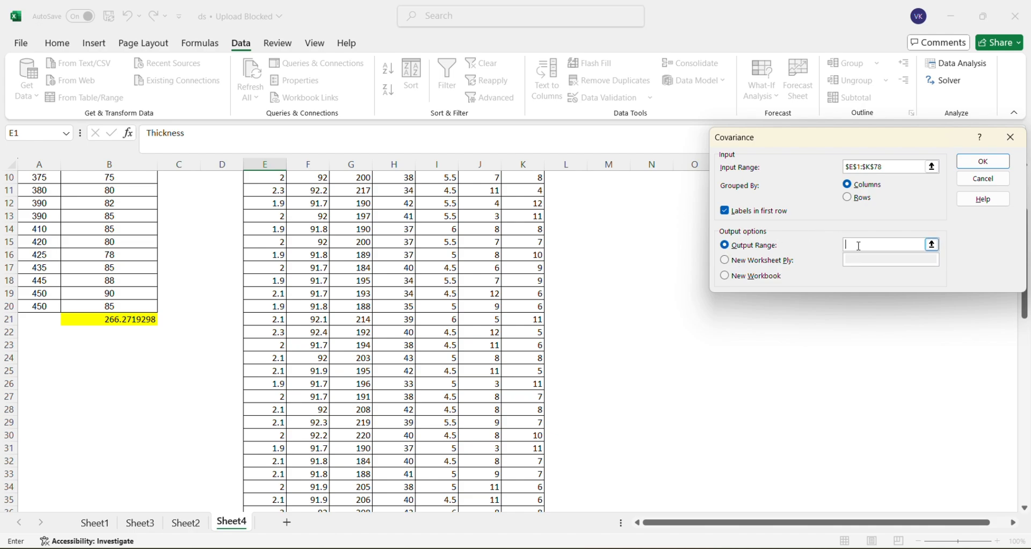
left_click(608, 216)
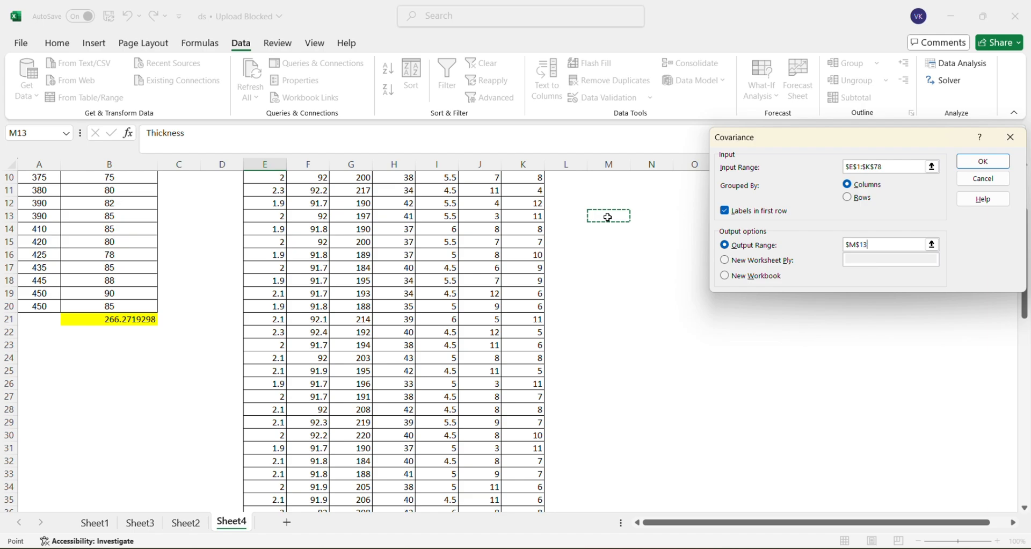
left_click(991, 164)
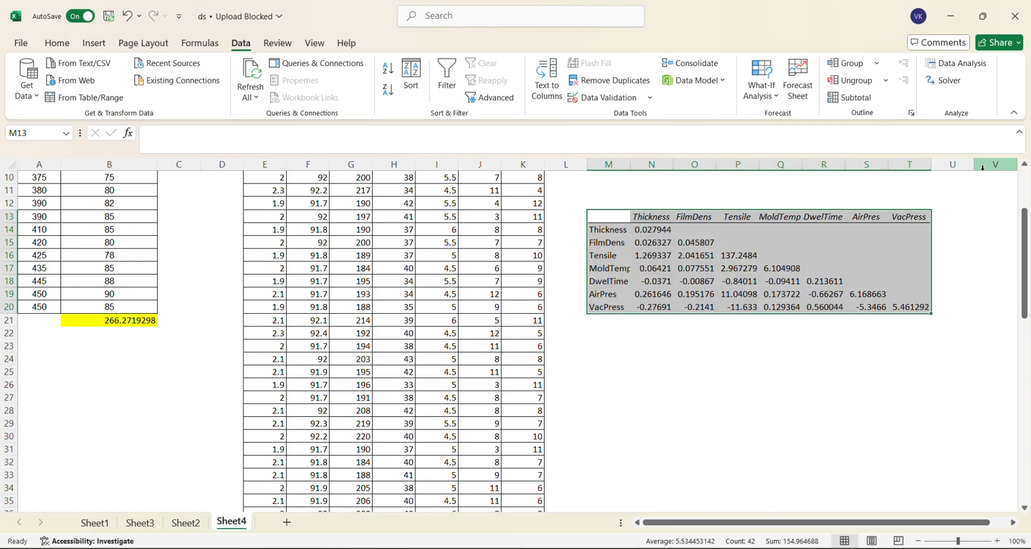
left_click(646, 232)
left_click(648, 344)
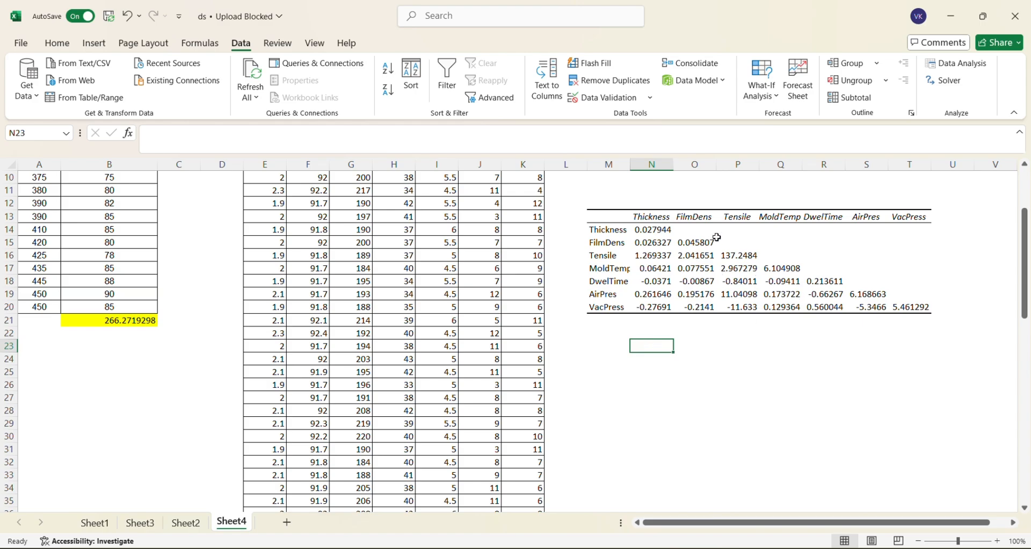
- Fill the DwelTime–Thickness (N18), AirPres–DwelTime (R19) and DwelTime–Tensile (P18) covariance cells yellow
scroll(698, 290, "up", 3)
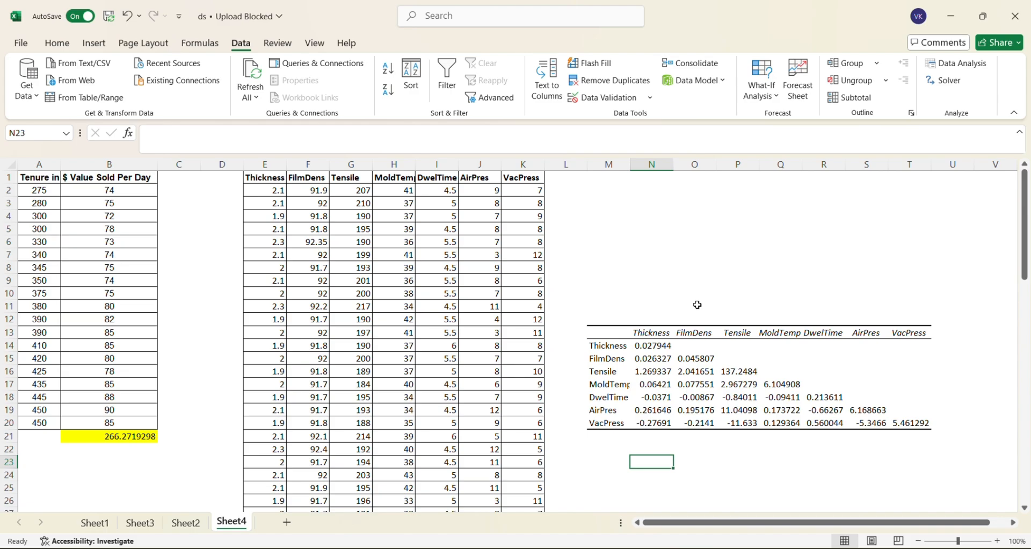
left_click(667, 396)
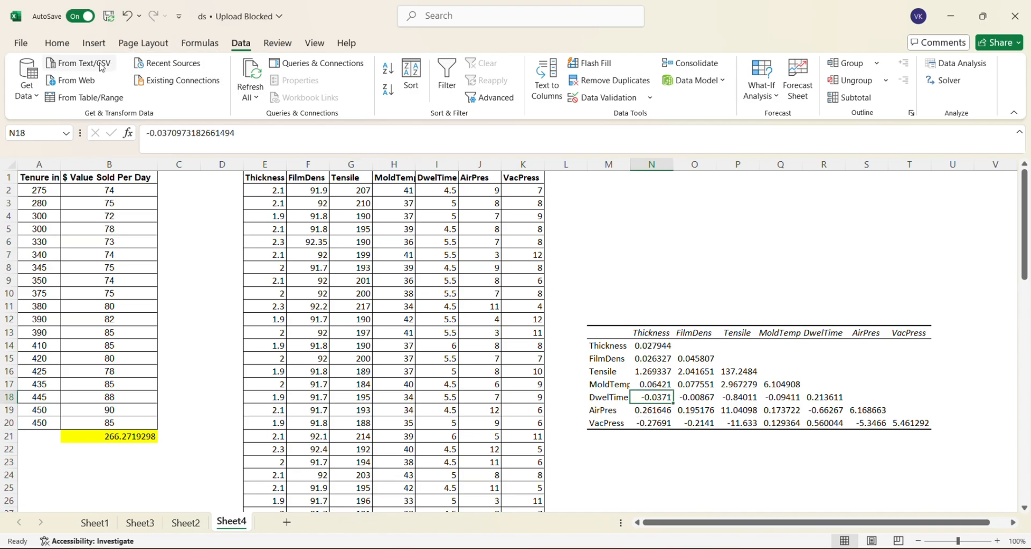
left_click(71, 43)
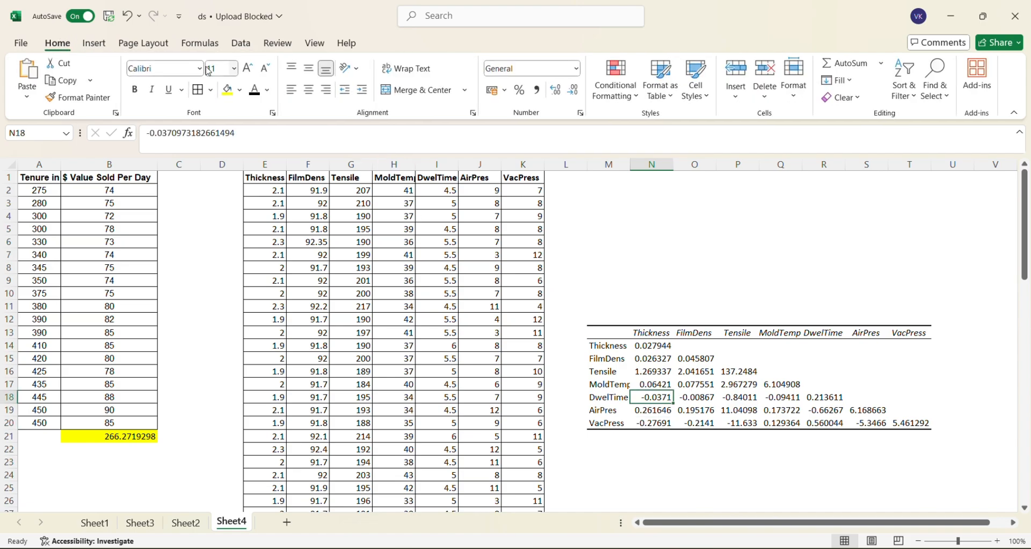
left_click(227, 91)
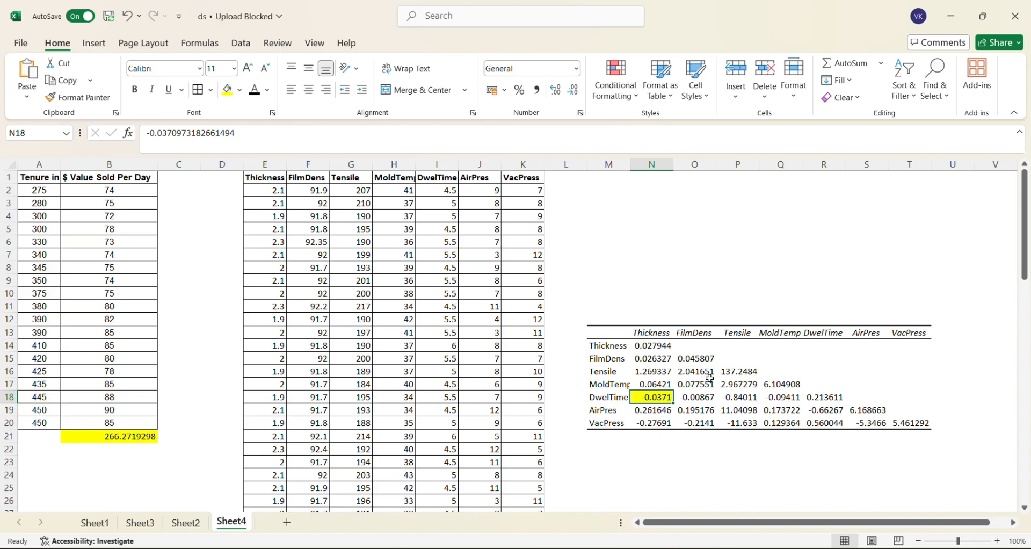
left_click(814, 413)
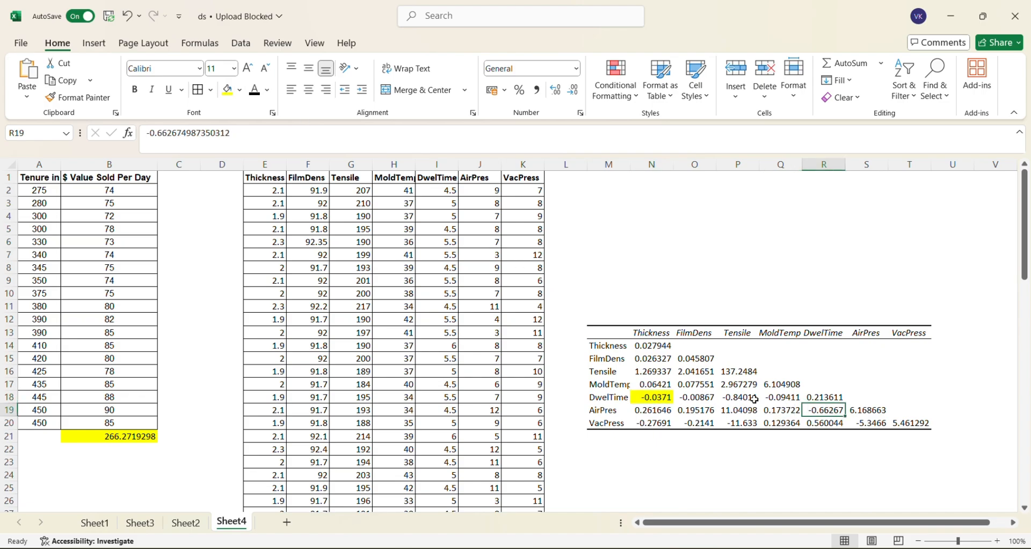
left_click(227, 90)
left_click(749, 395)
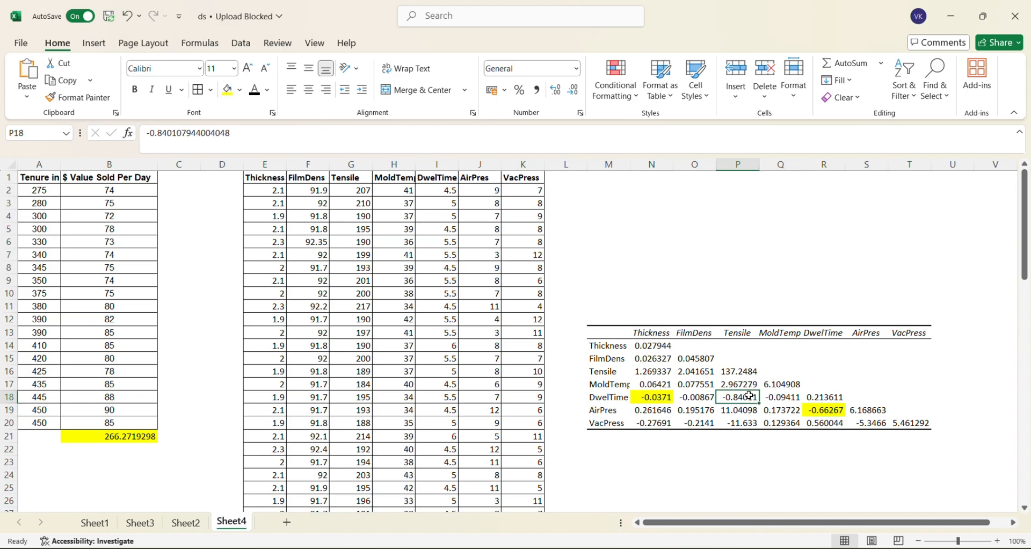
left_click(227, 90)
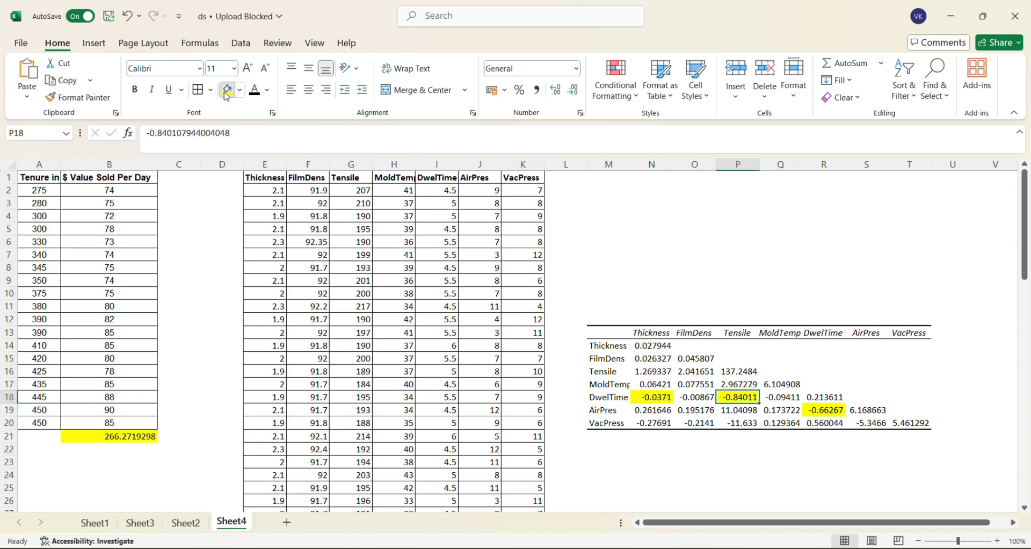